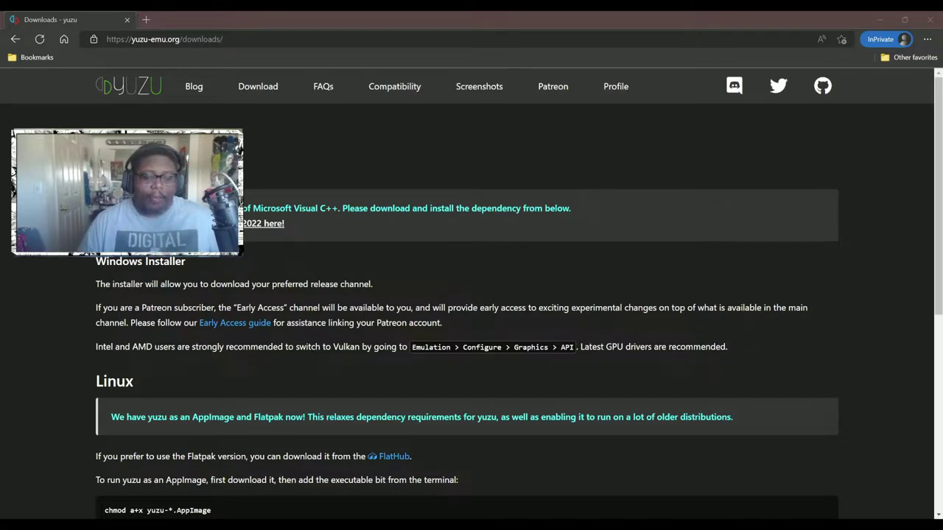
click(144, 41)
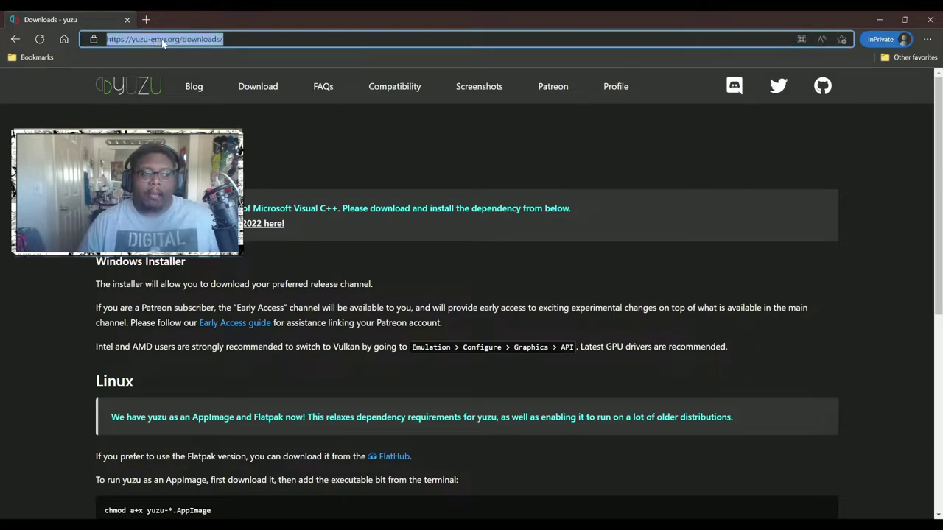
click(258, 95)
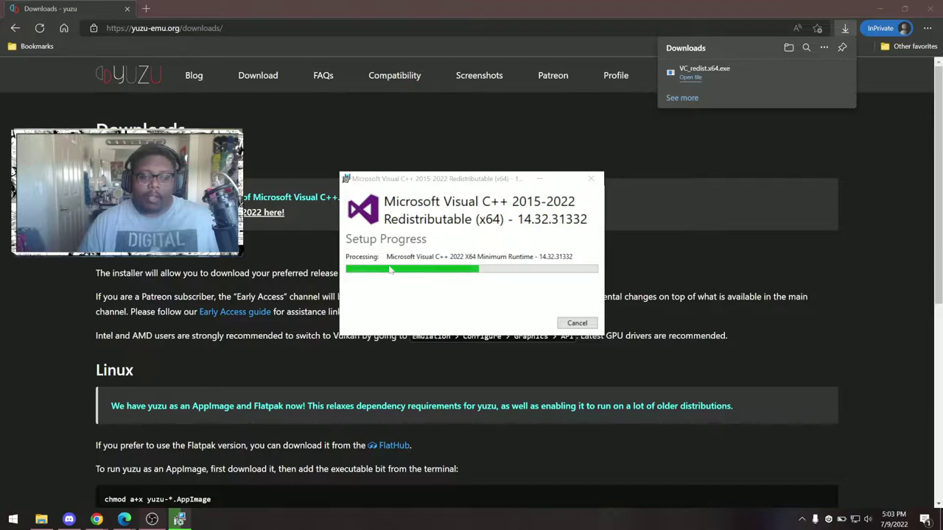
Download the Windows x64 installer from the yuzu downloads page
click(55, 334)
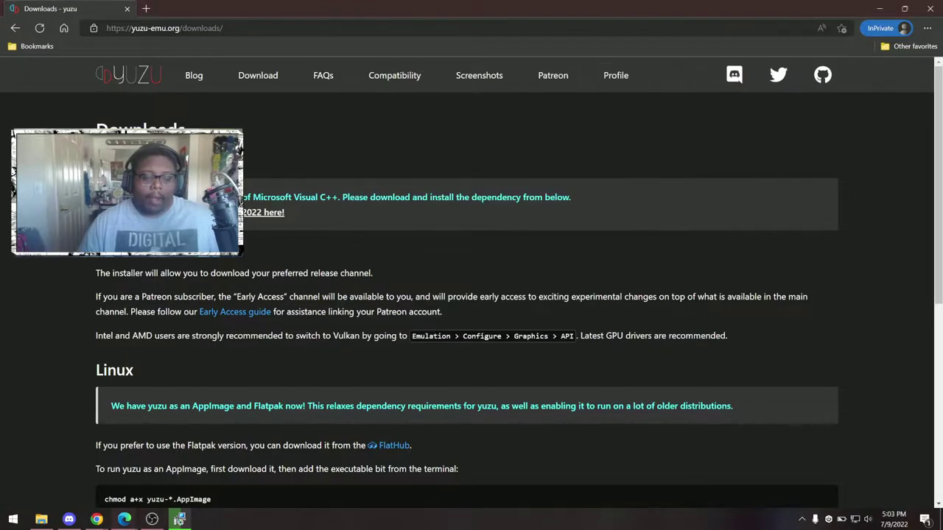
scroll(54, 334, down, 2)
scroll(554, 362, down, 4)
scroll(553, 363, up, 2)
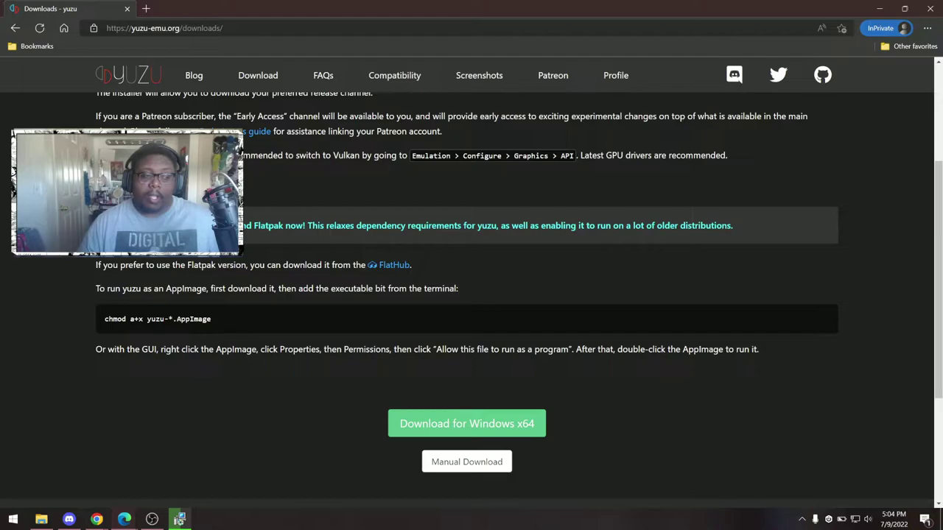
scroll(274, 285, down, 3)
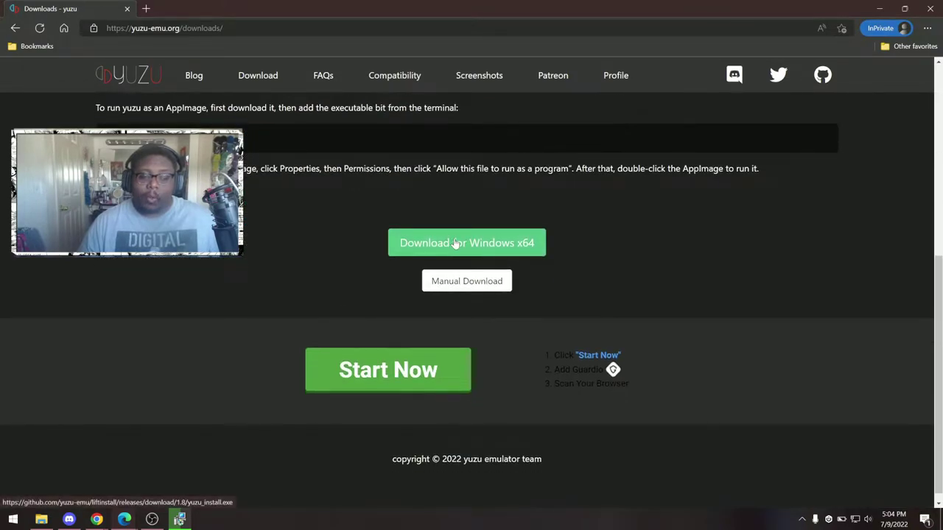
click(456, 244)
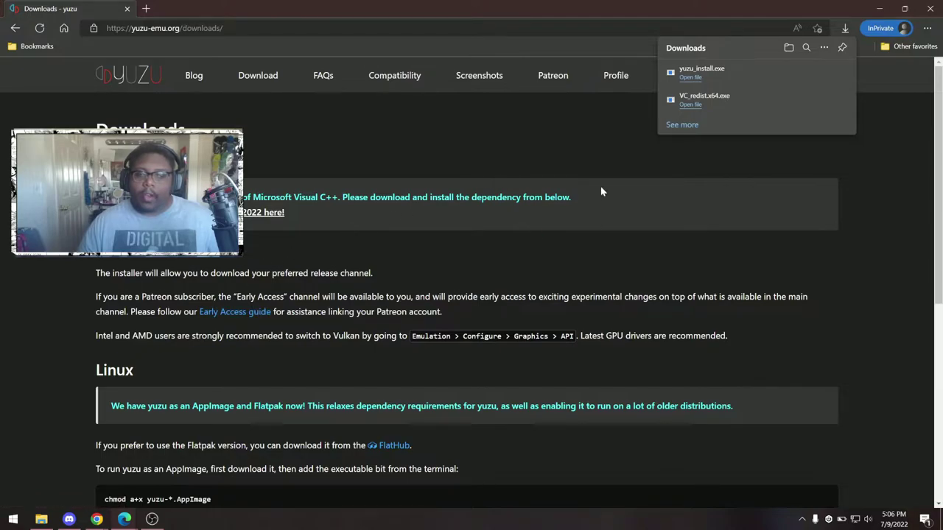
Run yuzu_install.exe, install standard yuzu with a desktop shortcut, and exit the installer
click(692, 79)
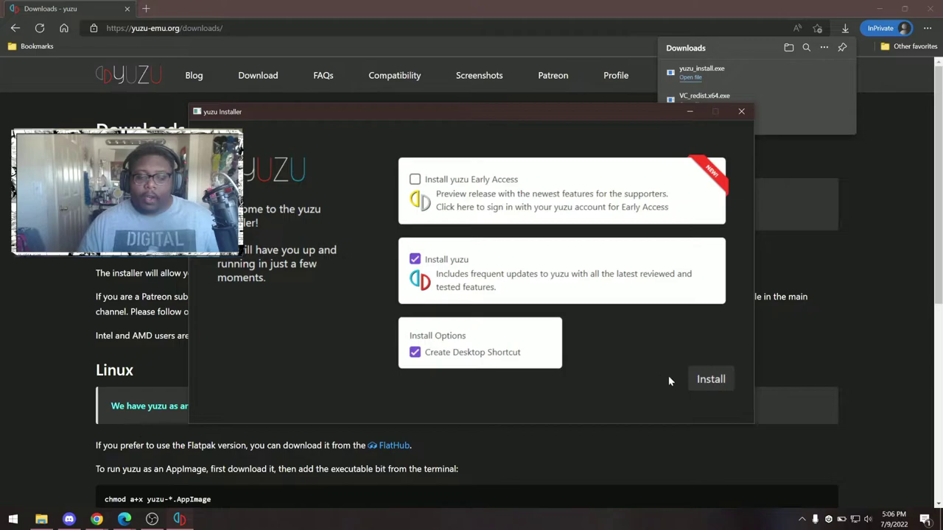
click(710, 381)
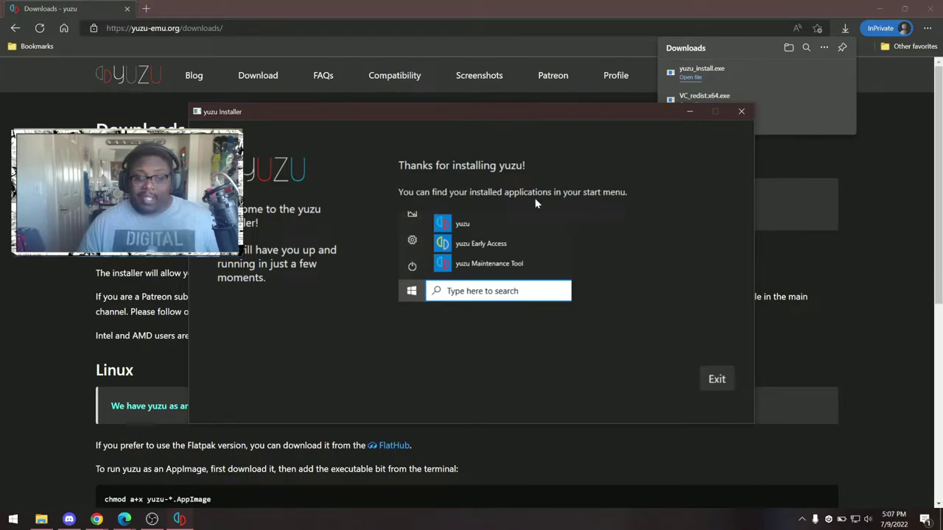
click(717, 379)
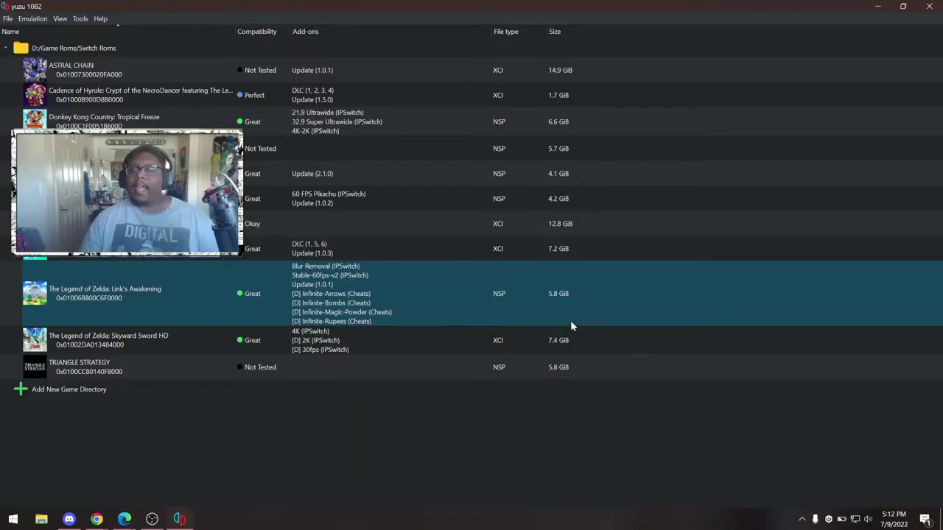
click(226, 258)
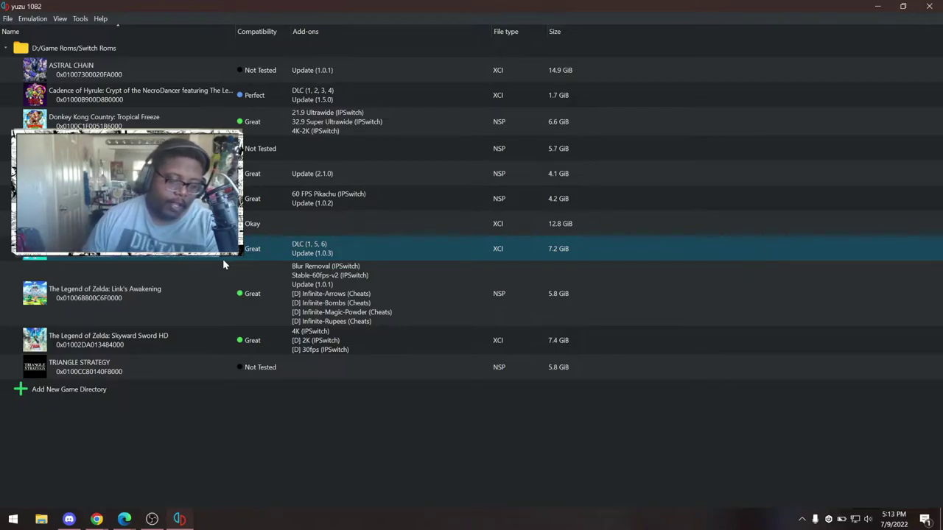
click(224, 265)
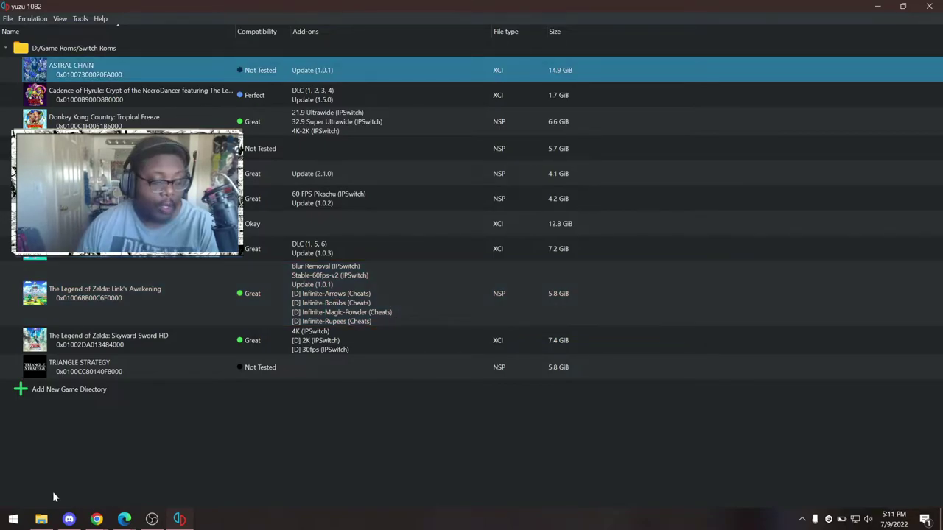
click(41, 519)
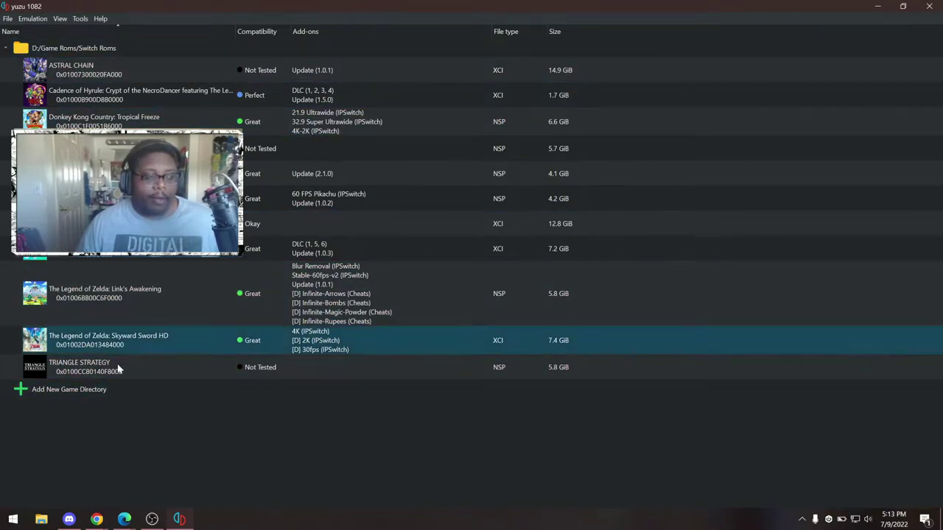
Start adding a new game directory, browse to D:\Game Roms\Switch Roms, and cancel the folder selection
click(73, 393)
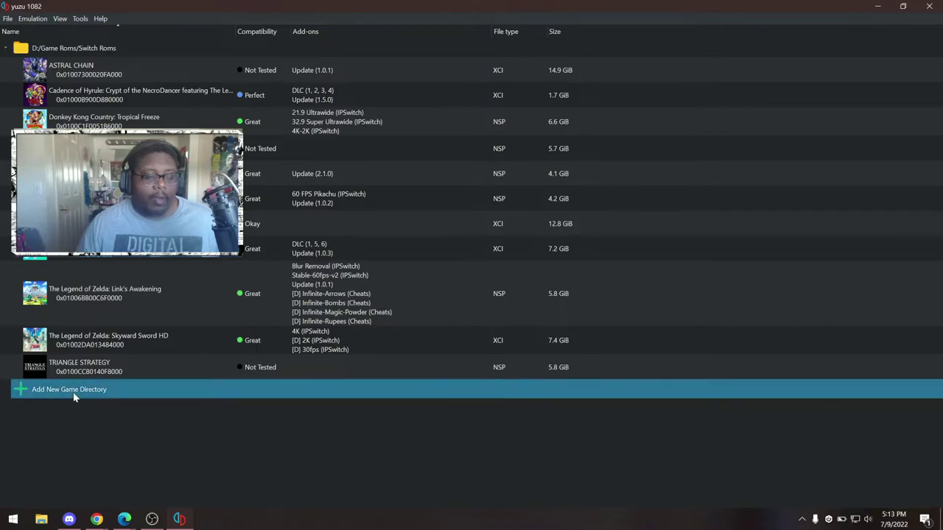
double_click(73, 393)
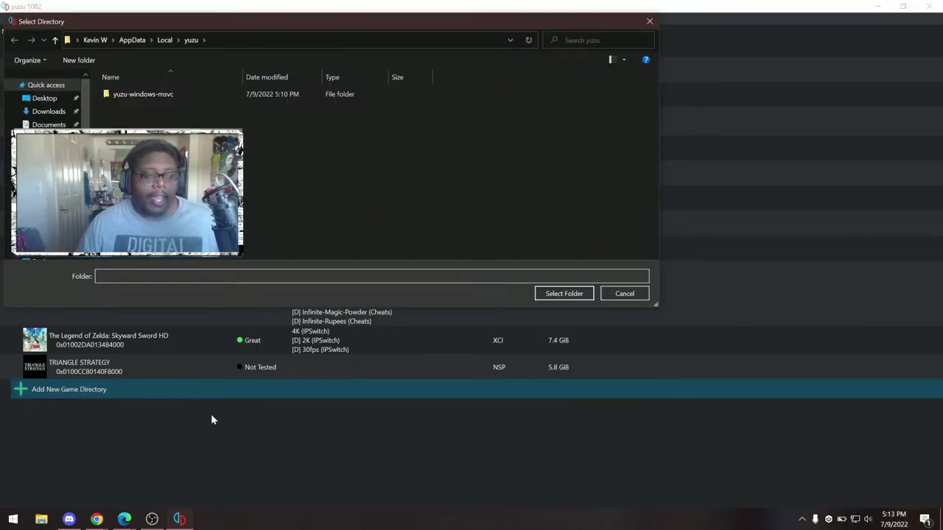
click(44, 218)
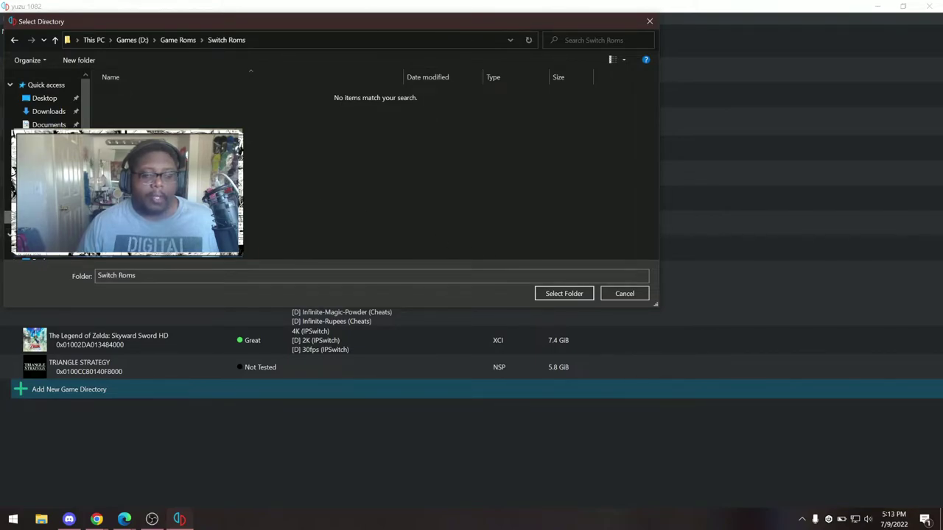
click(625, 293)
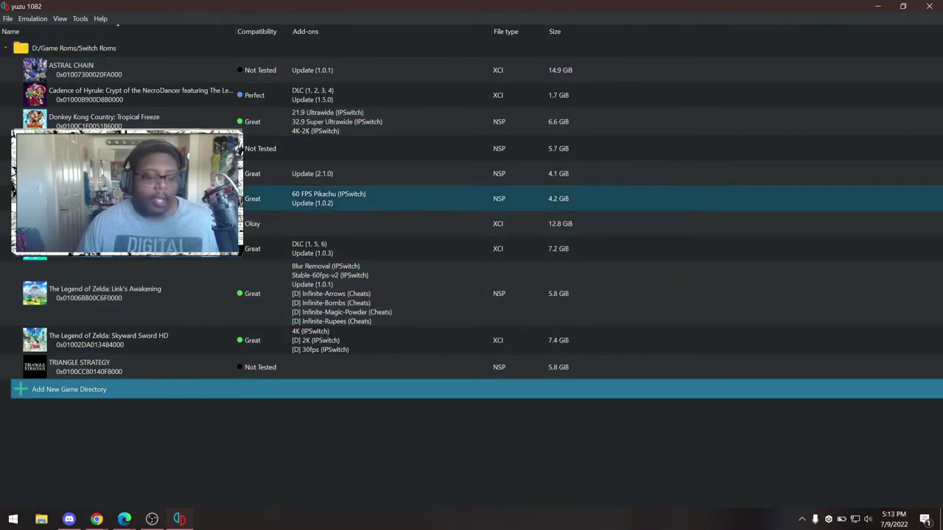
Open the emulator's configuration and review its general, hotkey, UI, web and debug settings
click(6, 20)
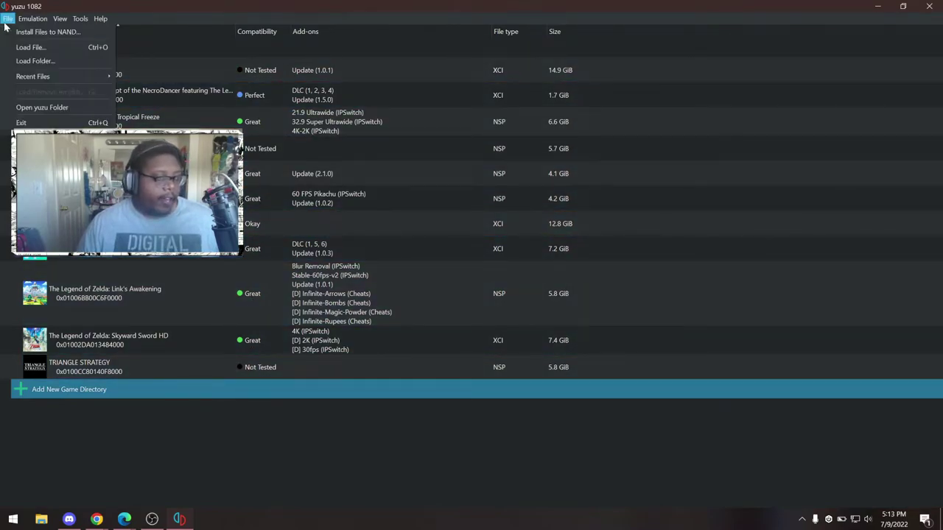
mouse_move(34, 21)
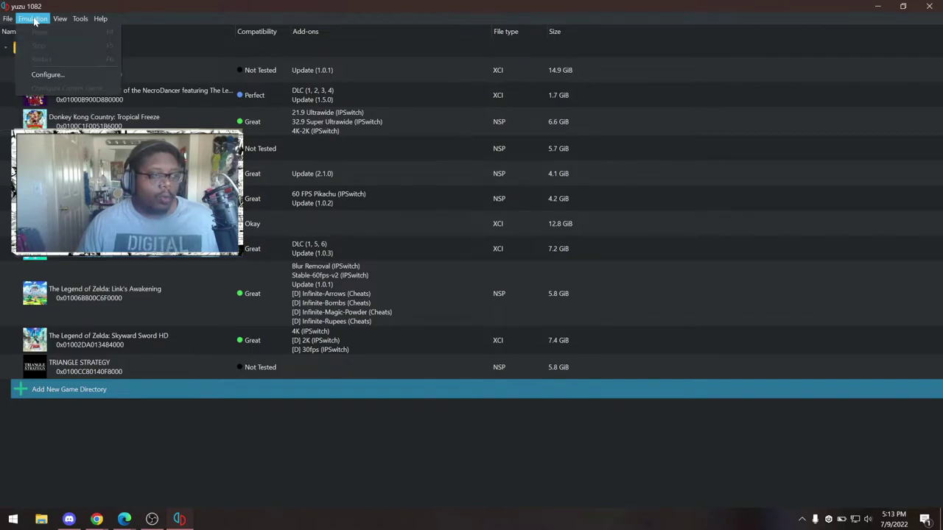
click(59, 75)
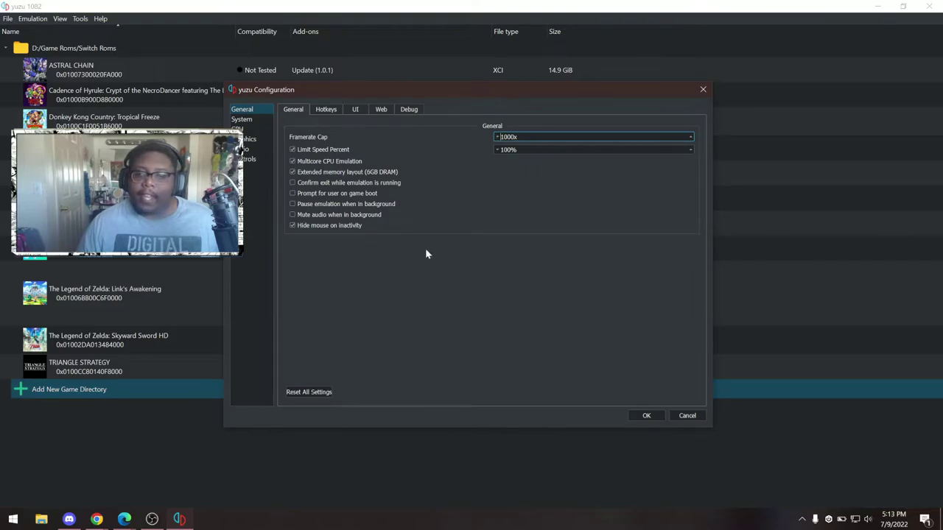
drag(390, 89, 392, 50)
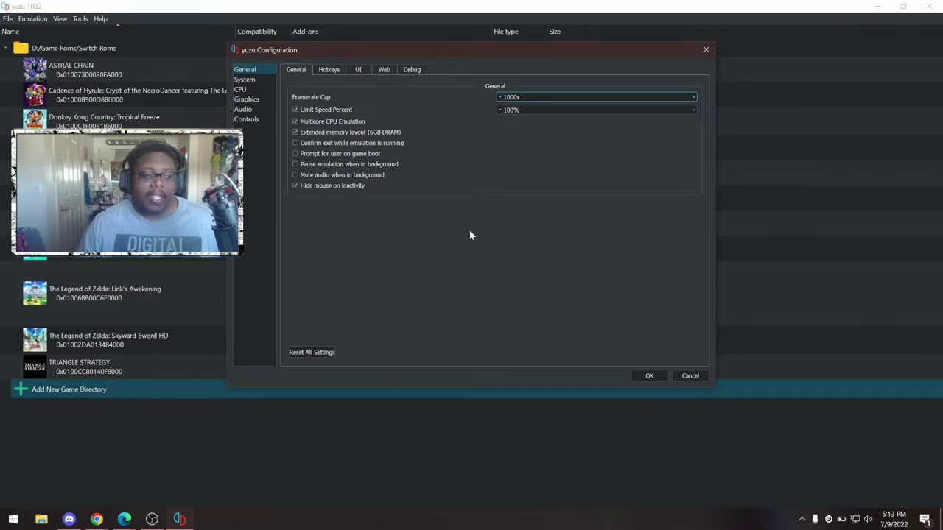
click(330, 70)
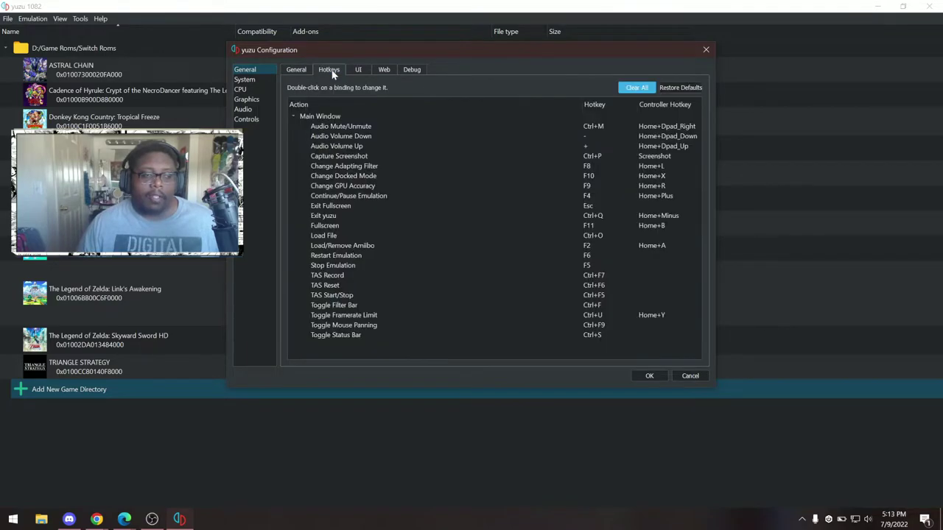
click(359, 70)
click(383, 70)
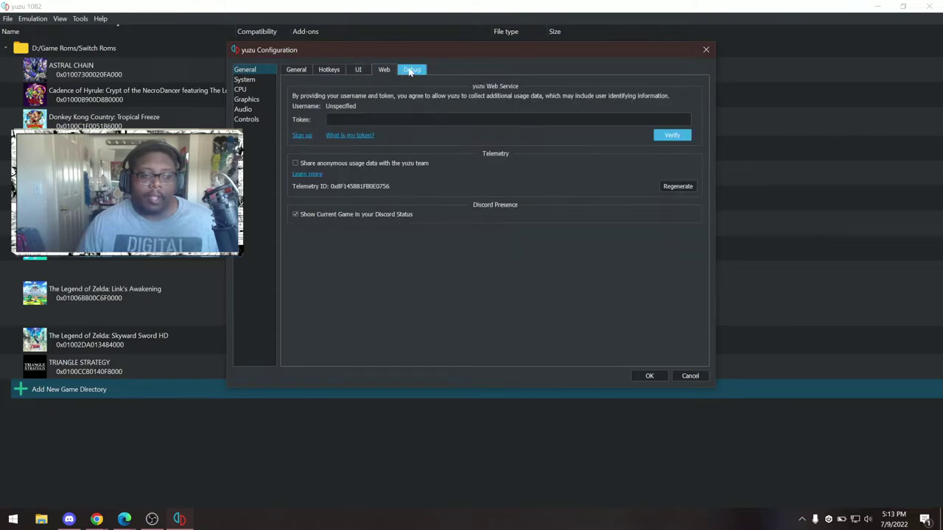
click(412, 70)
Review the system settings and the available CPU accuracy options in the configuration
click(245, 80)
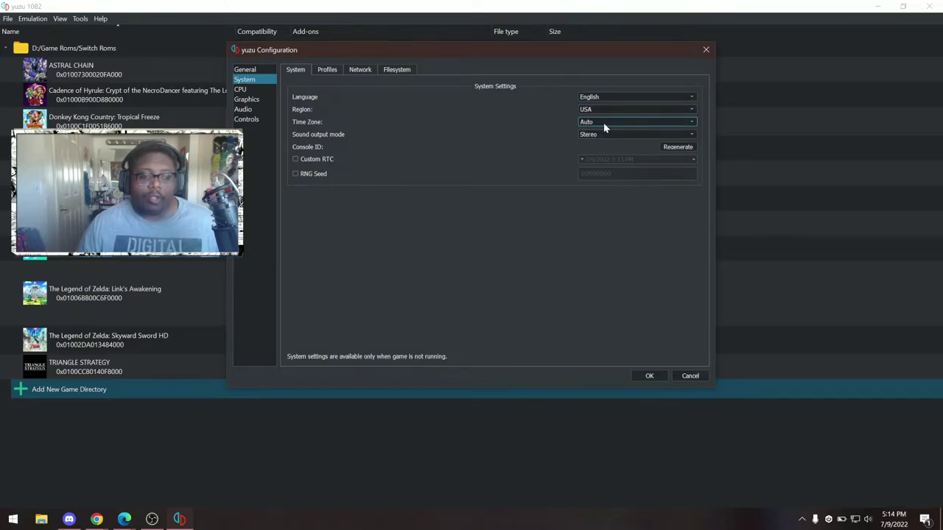
click(240, 89)
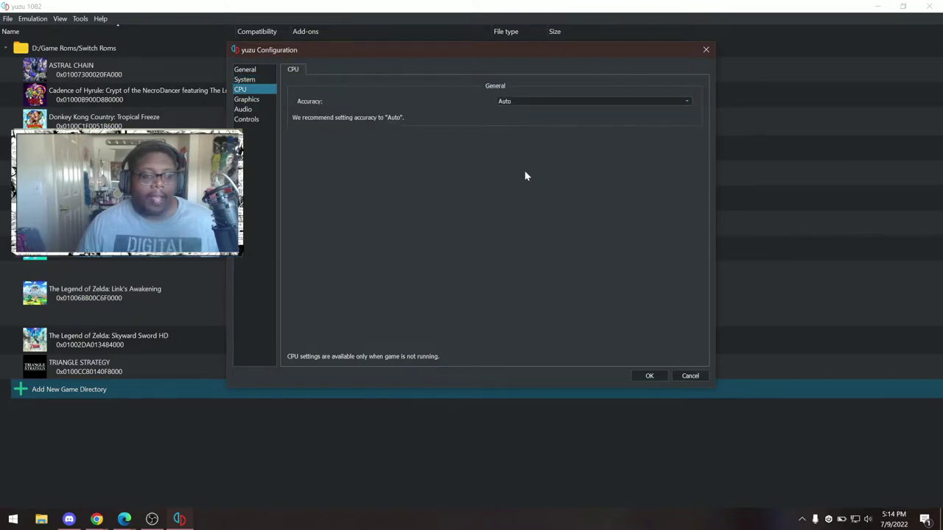
click(582, 103)
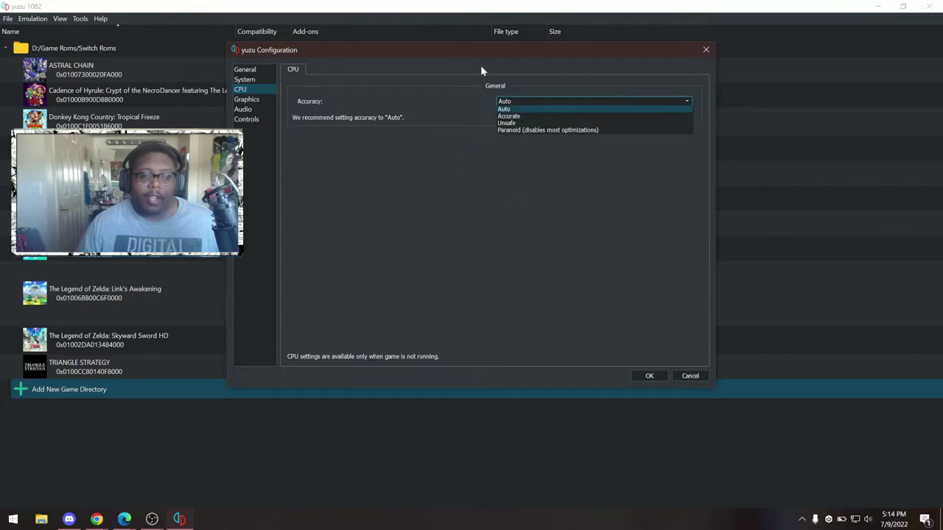
click(360, 118)
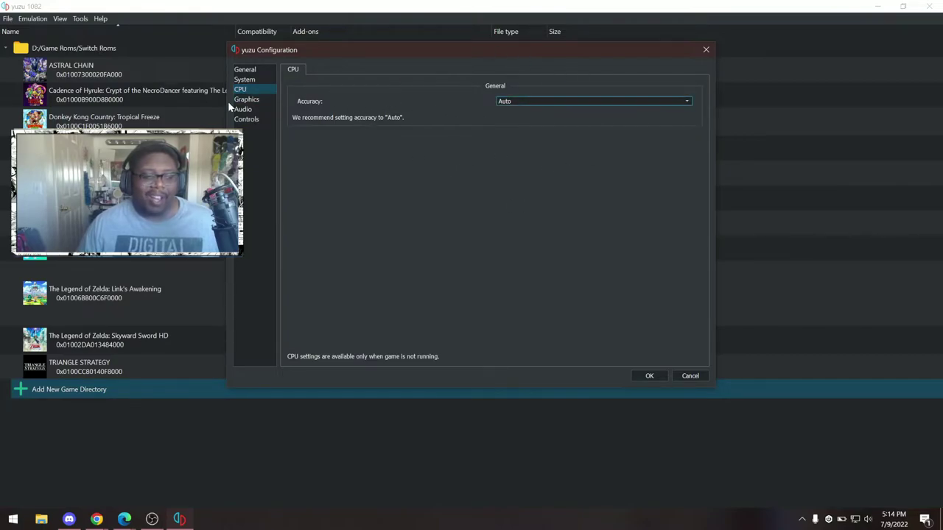
Examine the graphics settings and the available rendering API choices, keeping Vulkan
click(247, 99)
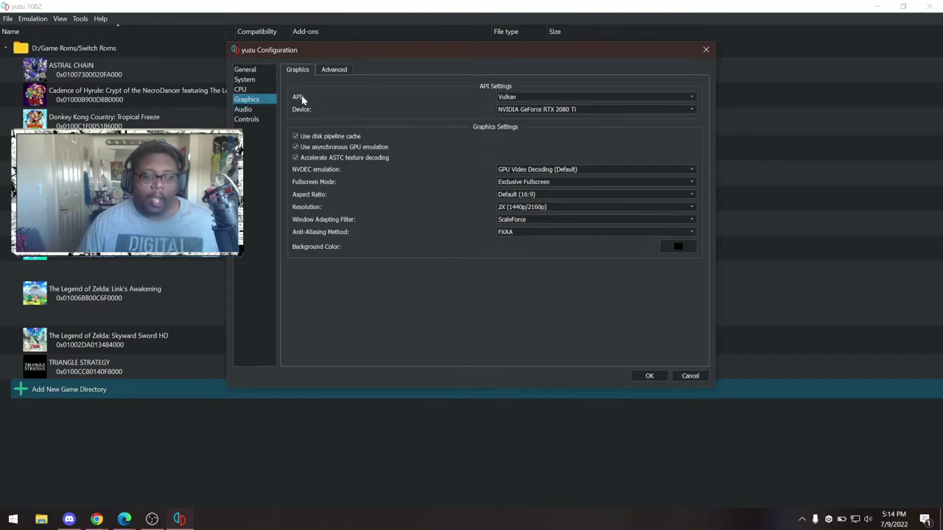
click(533, 99)
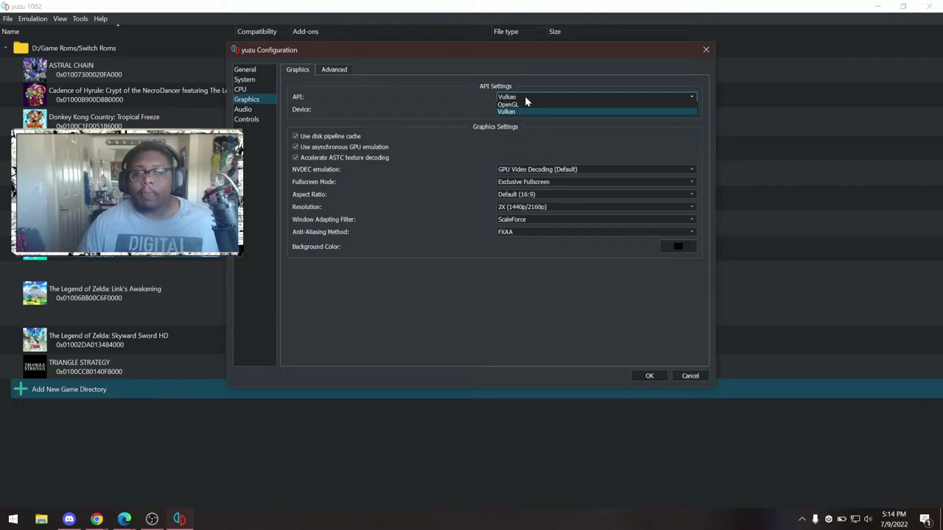
click(437, 106)
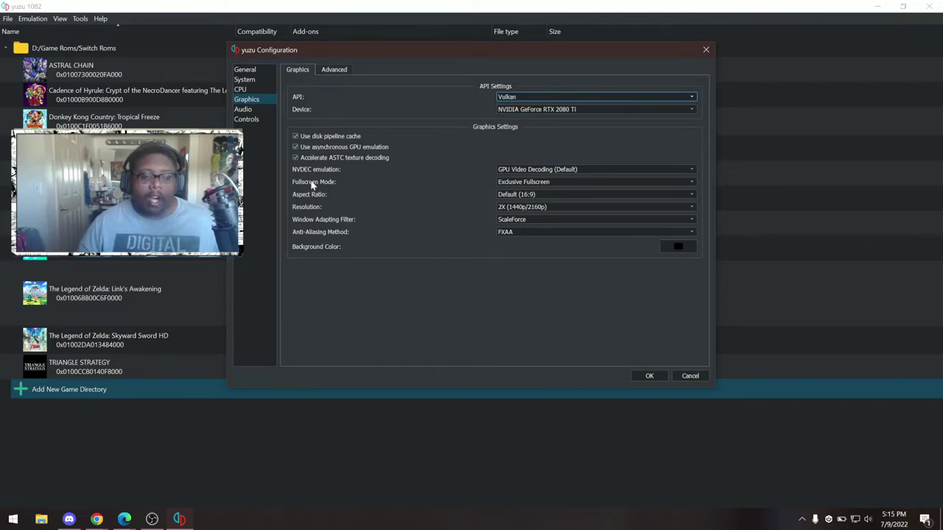
Examine the available choices for fullscreen mode, NVDEC emulation and aspect ratio in the graphics settings
click(516, 182)
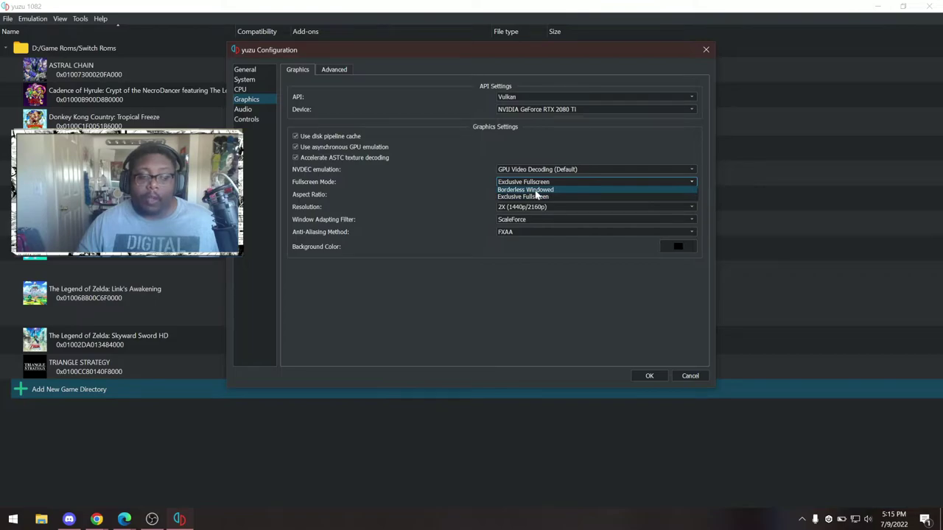
click(430, 191)
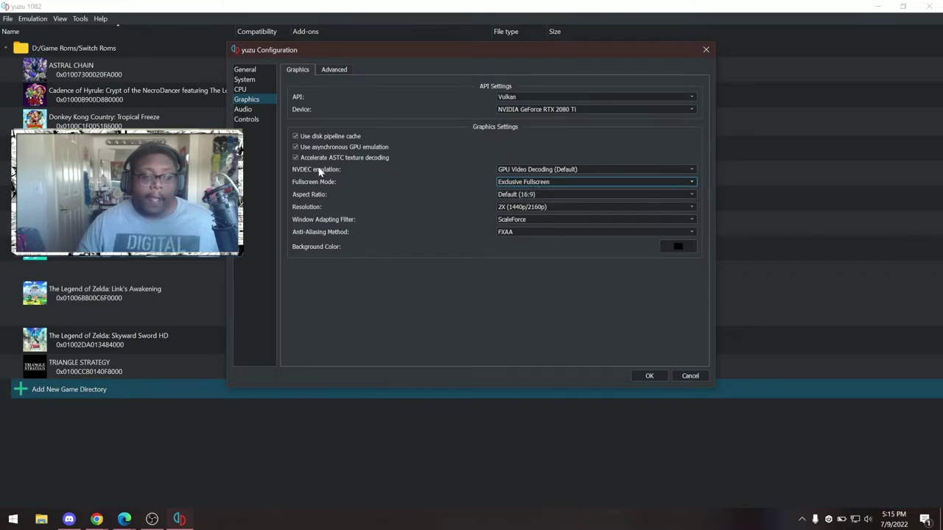
click(549, 173)
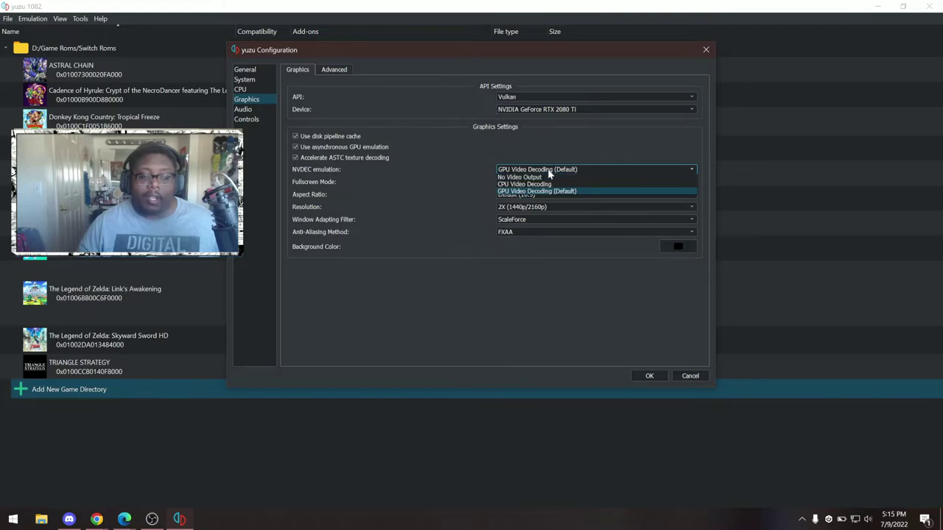
click(546, 149)
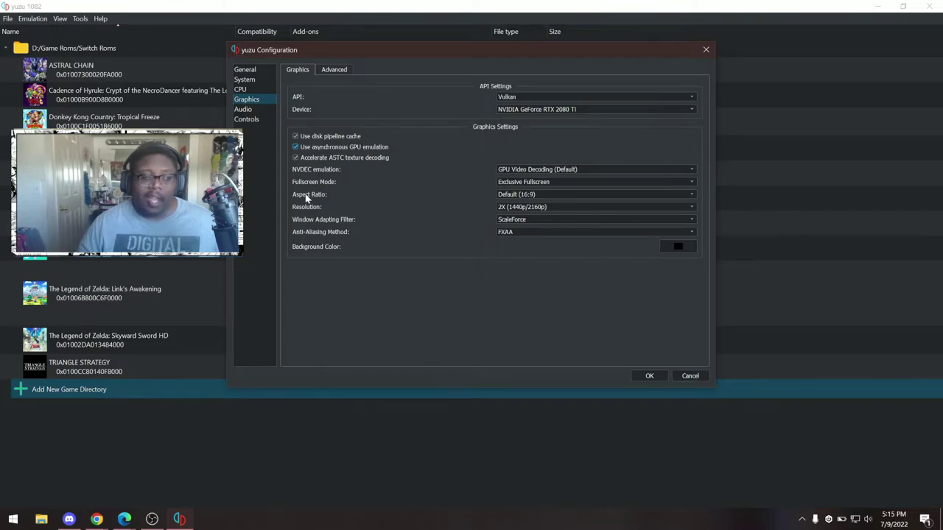
click(507, 195)
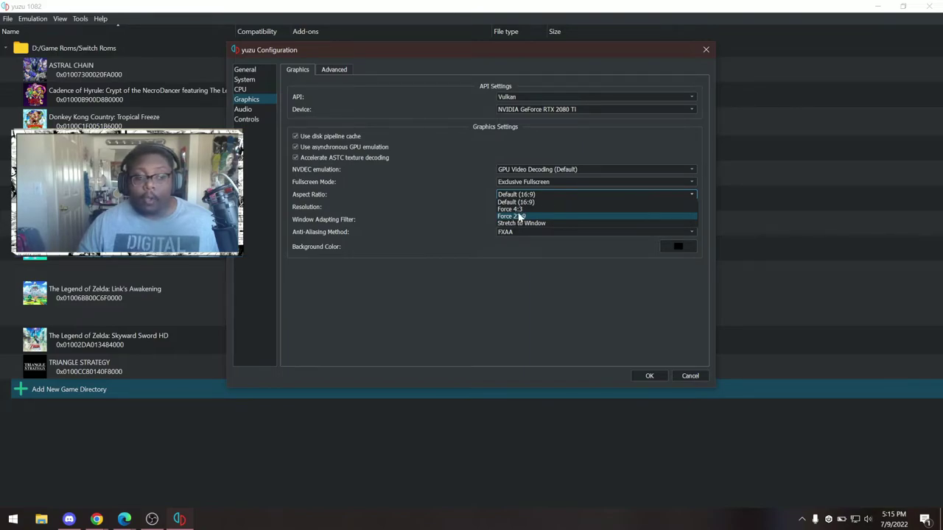
click(436, 180)
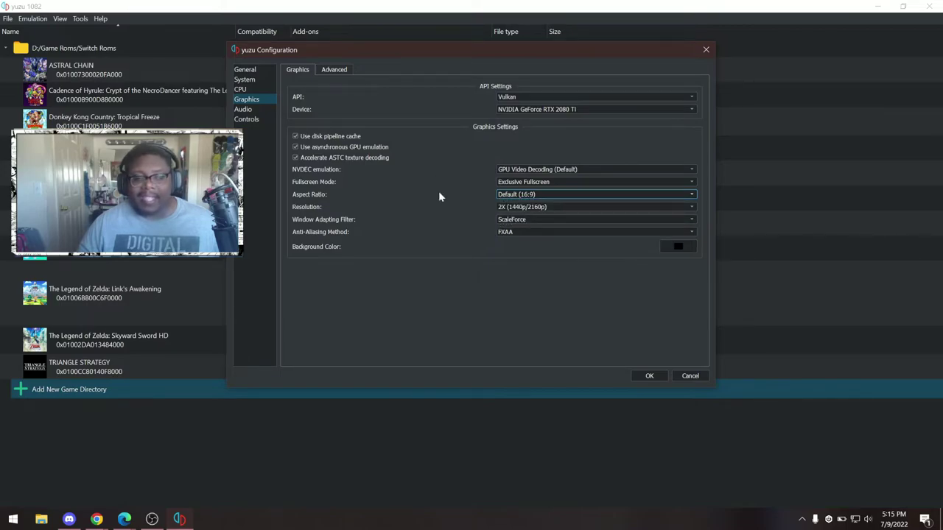
Examine the available choices for resolution, window adapting filter and anti-aliasing method in the graphics settings
click(511, 209)
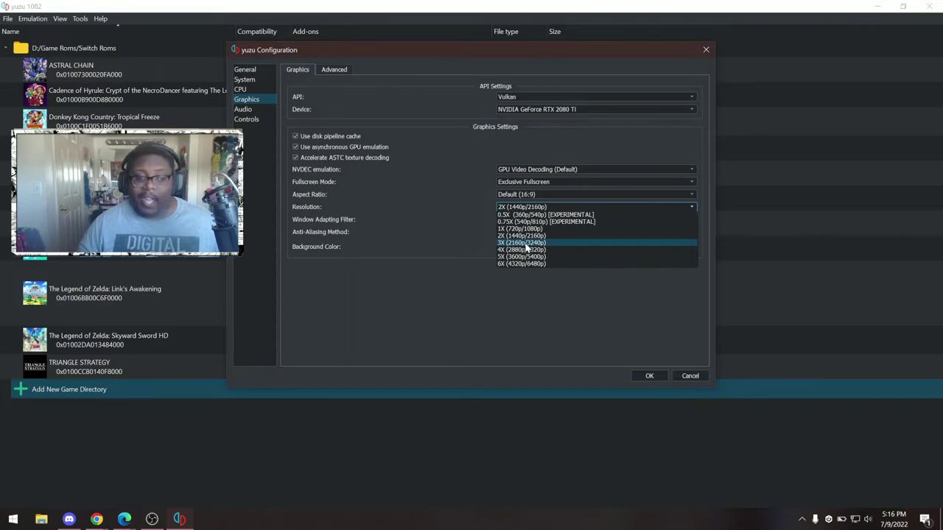
click(425, 226)
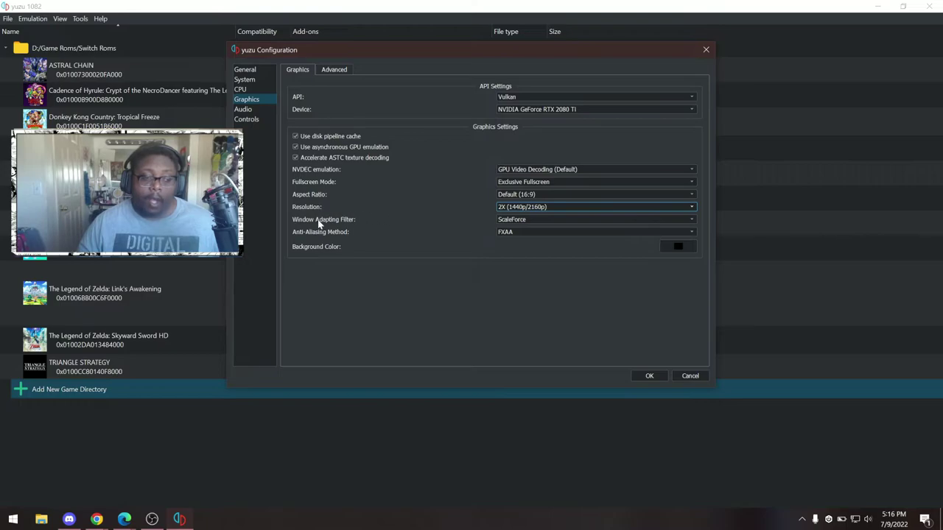
click(515, 219)
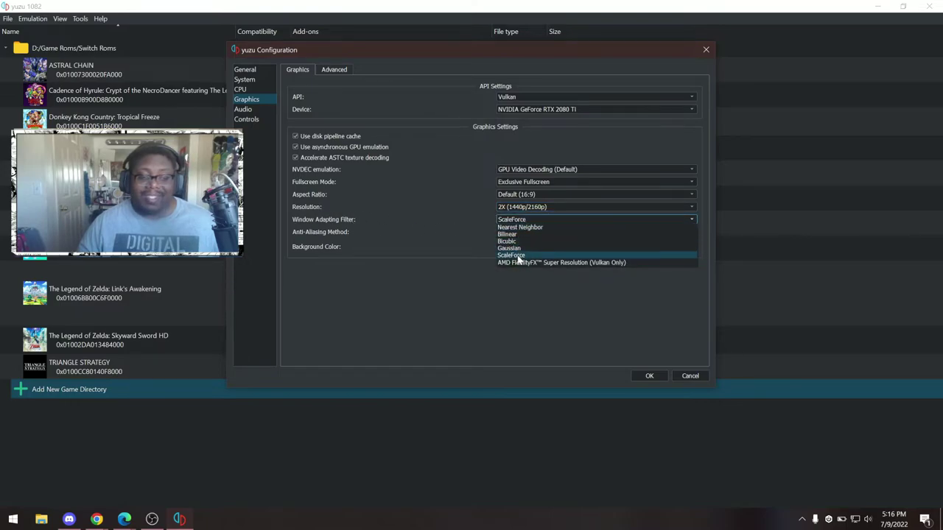
click(440, 199)
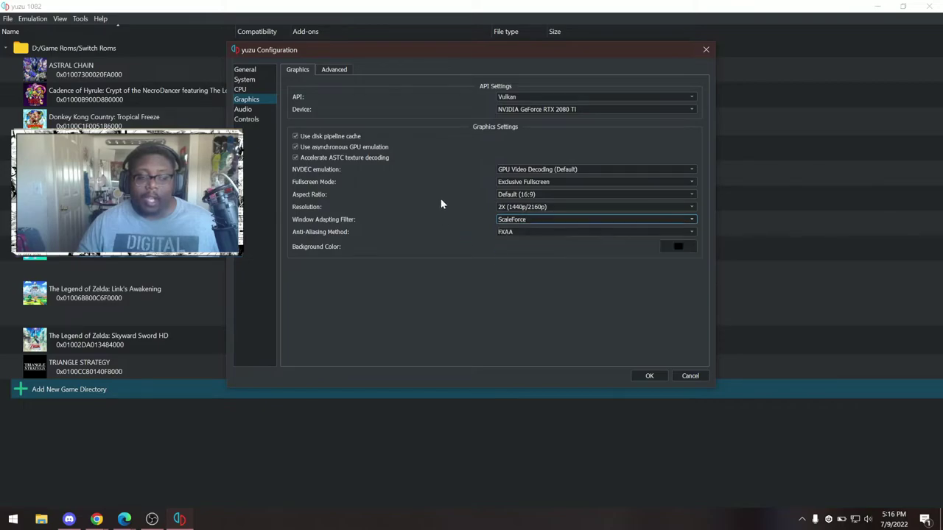
click(513, 232)
click(513, 232)
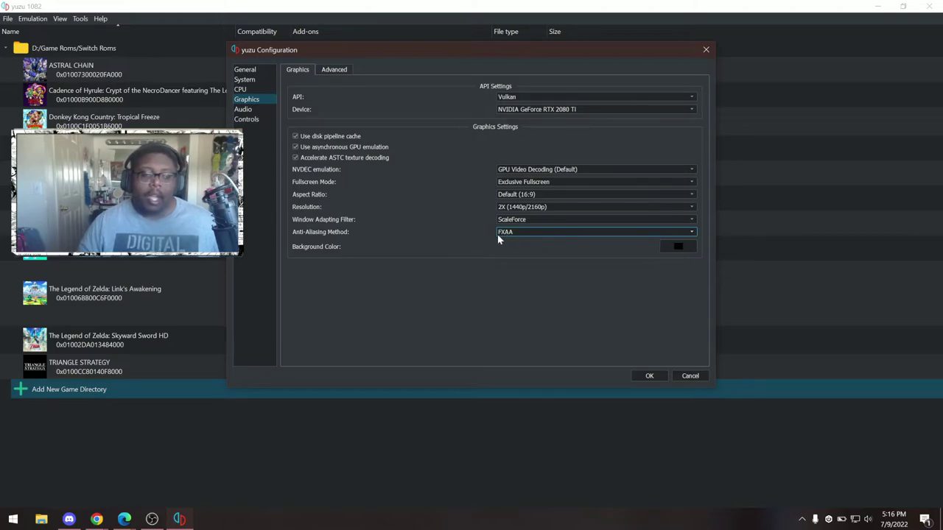
Review the advanced graphics settings, the audio settings and the Player 1 controls in the configuration
click(332, 69)
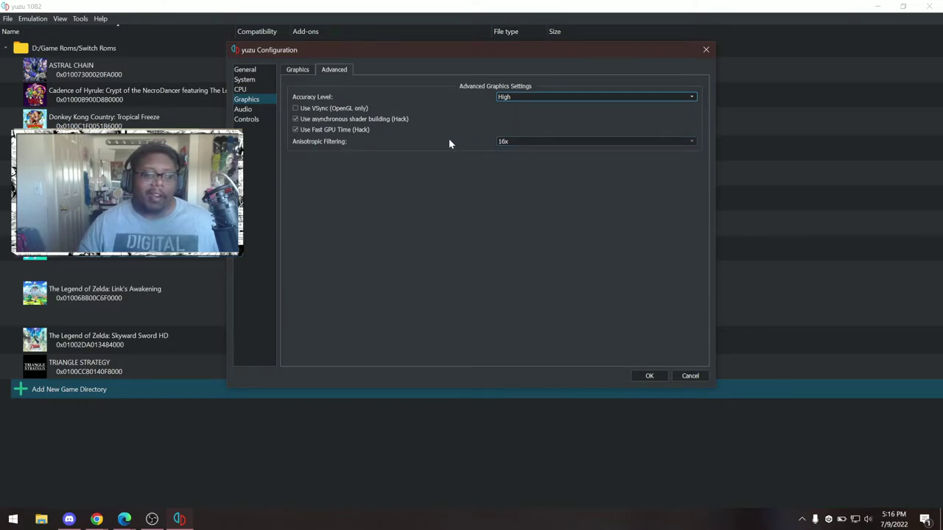
click(243, 109)
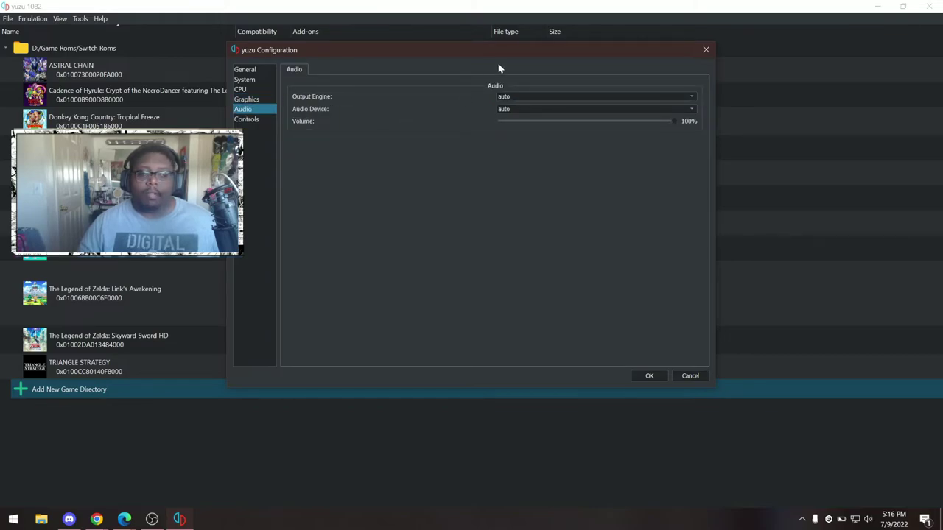
click(248, 120)
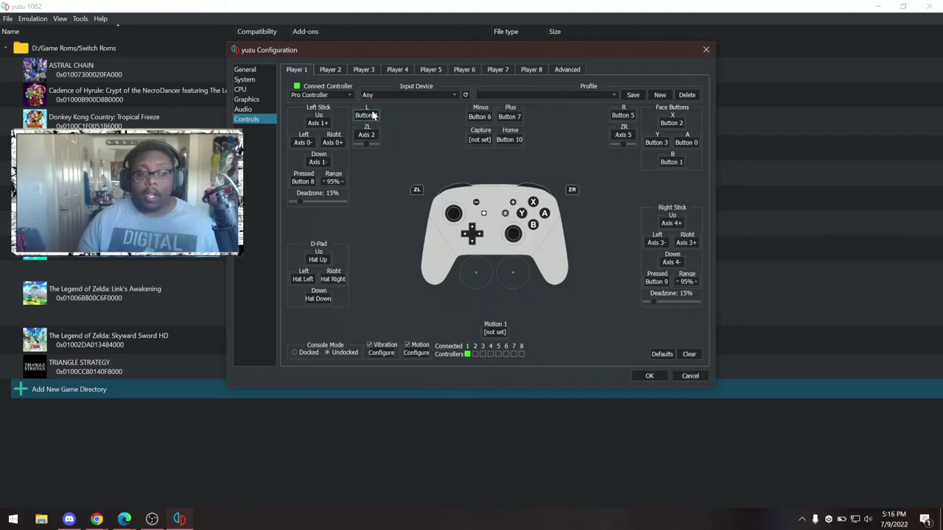
Try the Handheld controller type for Player 1 and switch it back to Pro Controller
click(343, 94)
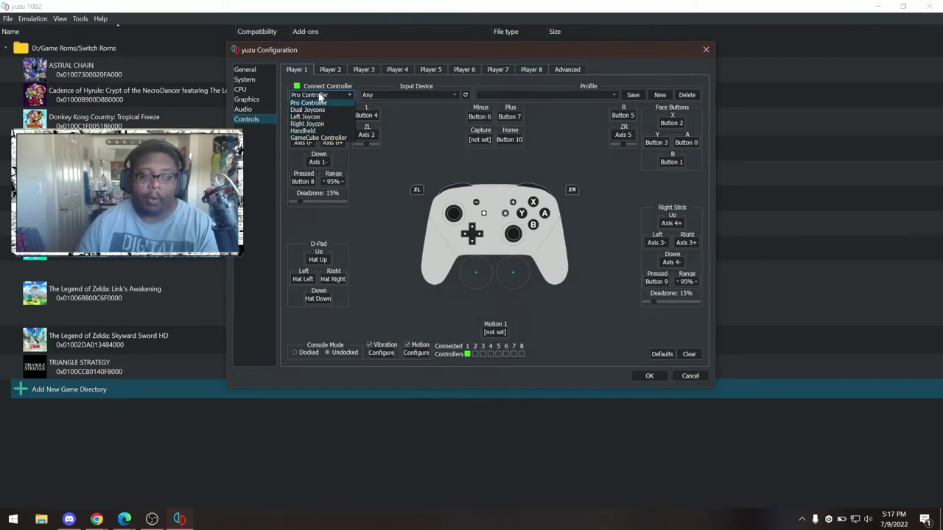
click(321, 132)
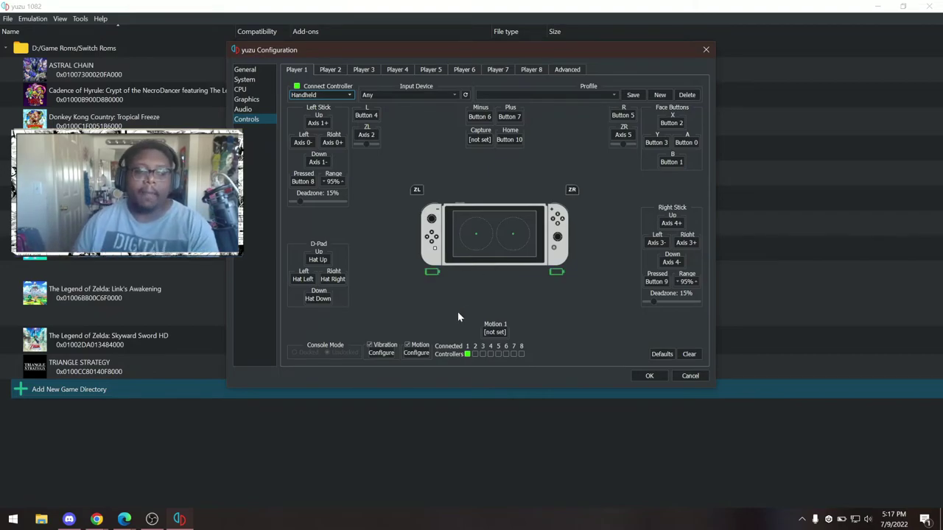
click(291, 100)
click(313, 100)
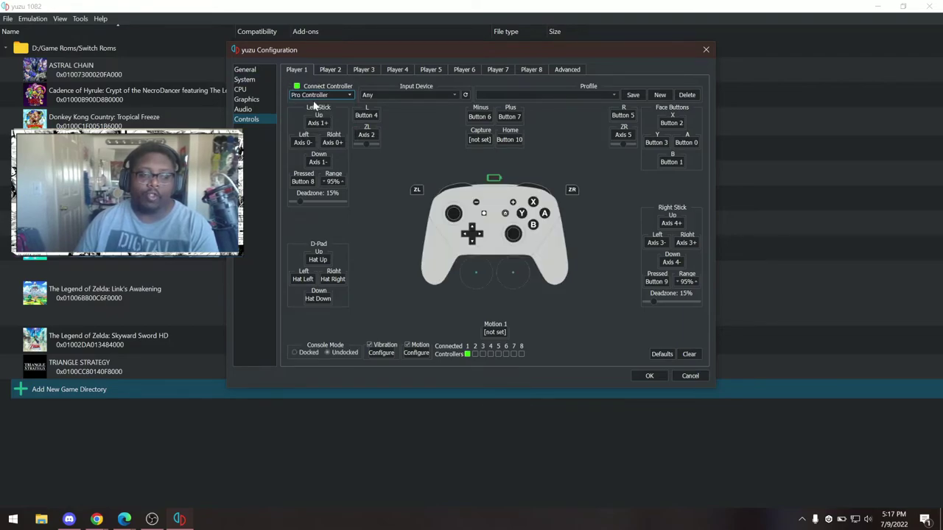
Examine the input device and profile choices for Player 1's controller
click(421, 101)
click(416, 99)
click(407, 95)
click(397, 98)
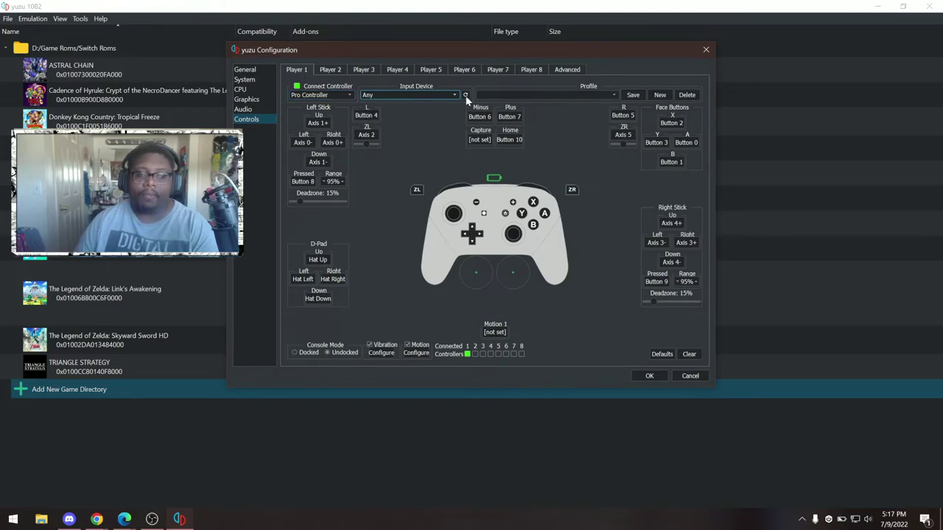
click(542, 98)
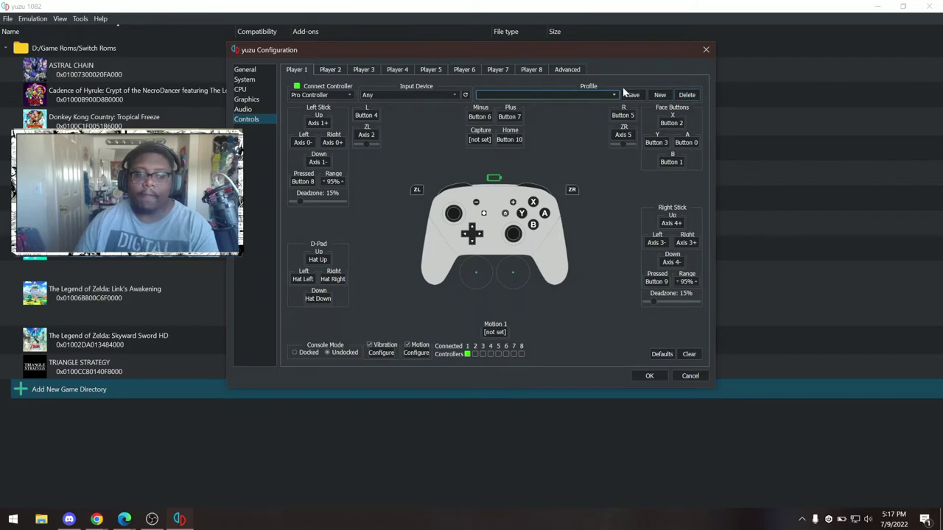
Run the analog stick mapping for Player 1's left stick and set the console mode to Docked
click(317, 122)
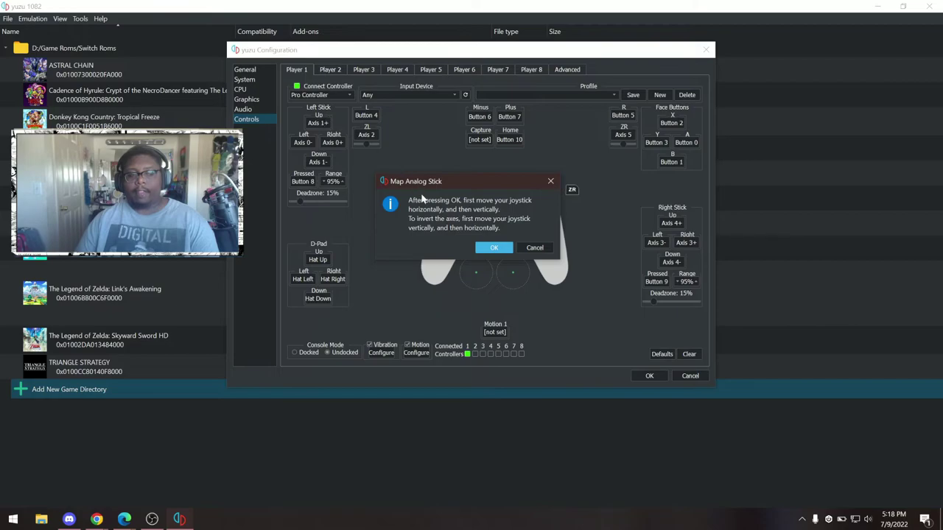
click(495, 247)
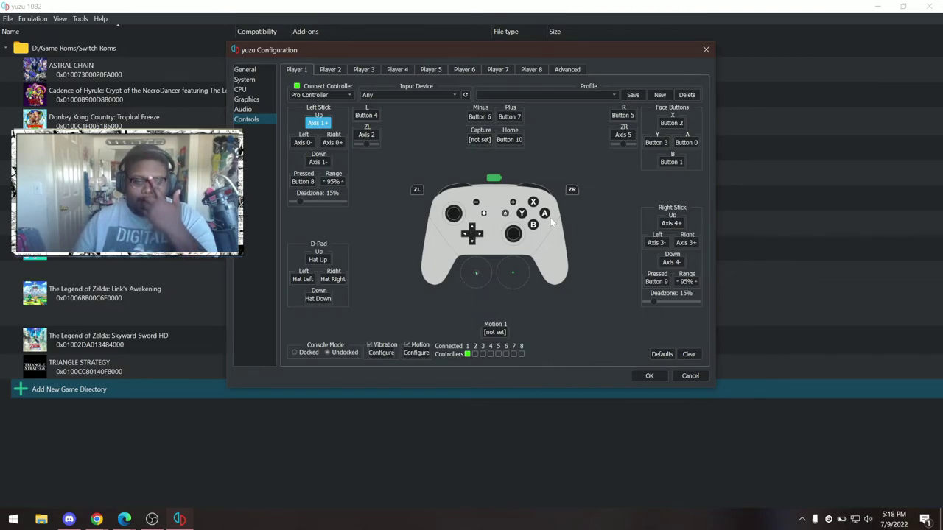
click(308, 353)
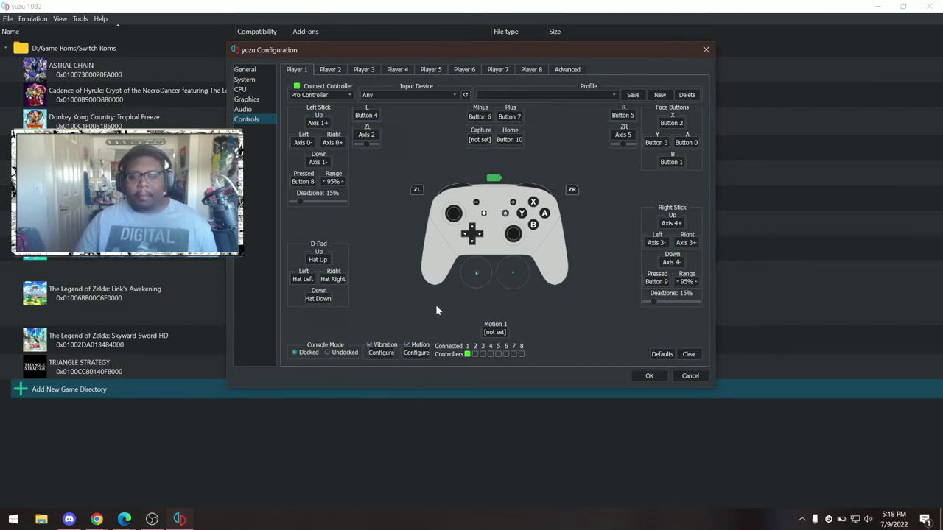
Set Player 1's controller type to Handheld and apply the configuration
click(343, 96)
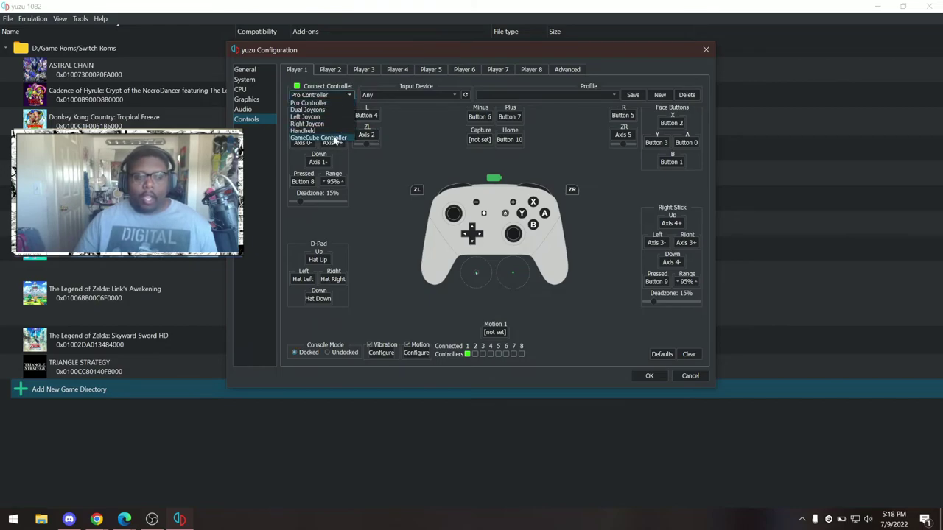
click(303, 130)
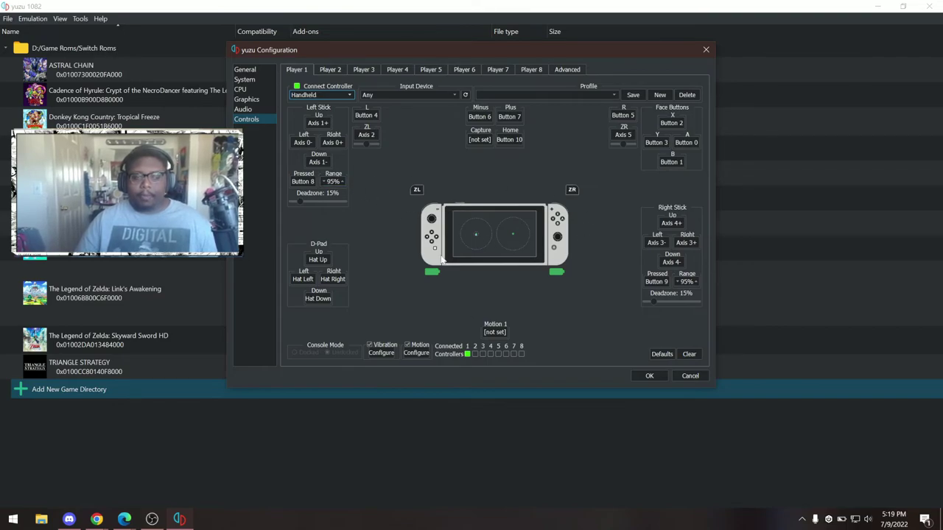
click(660, 378)
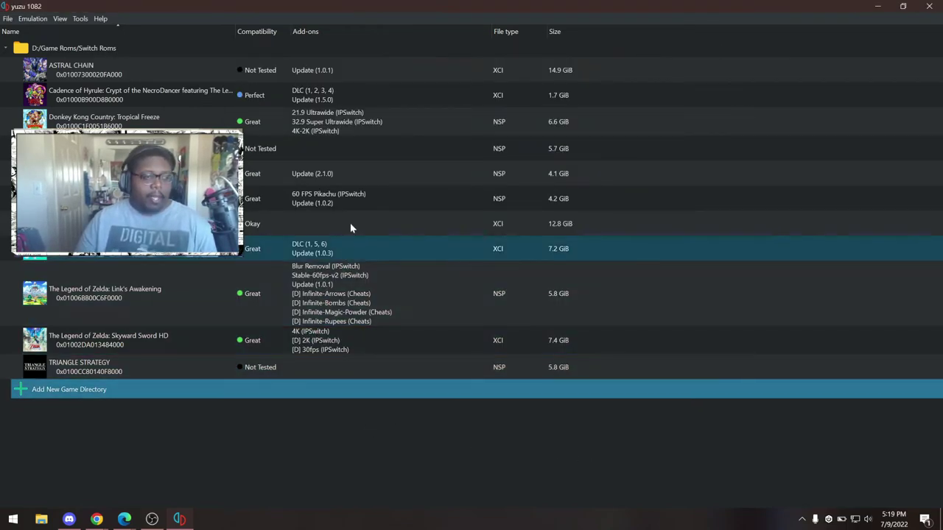
Launch Donkey Kong Country: Tropical Freeze and load the first saved game in single player with the default controls
click(360, 121)
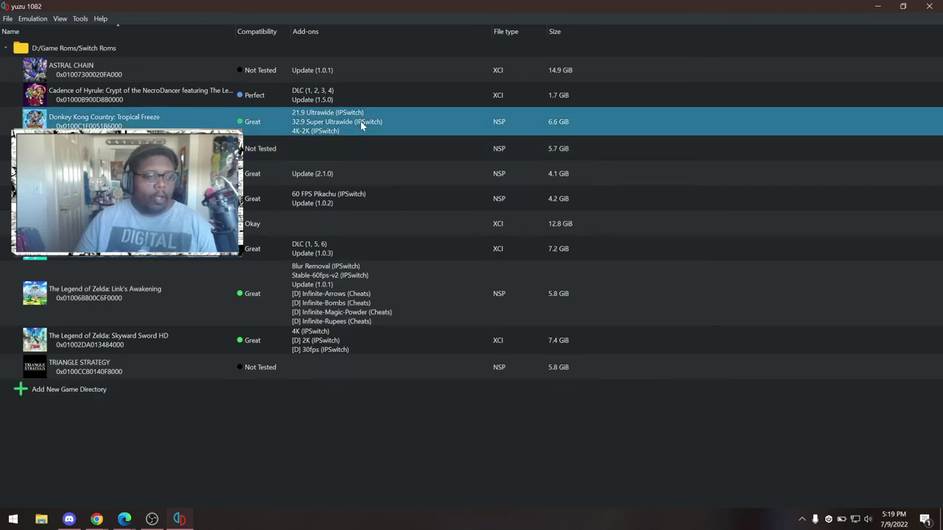
double_click(308, 130)
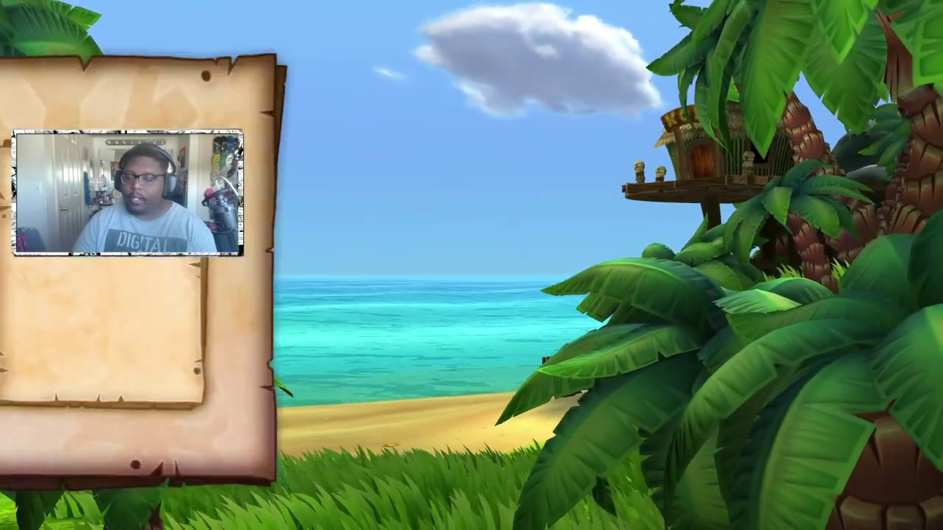
key(Escape)
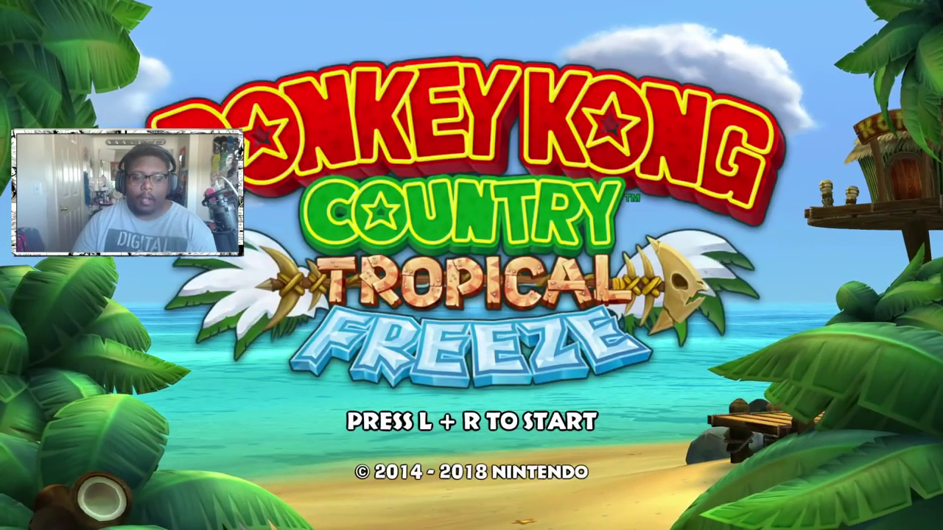
key(q+e)
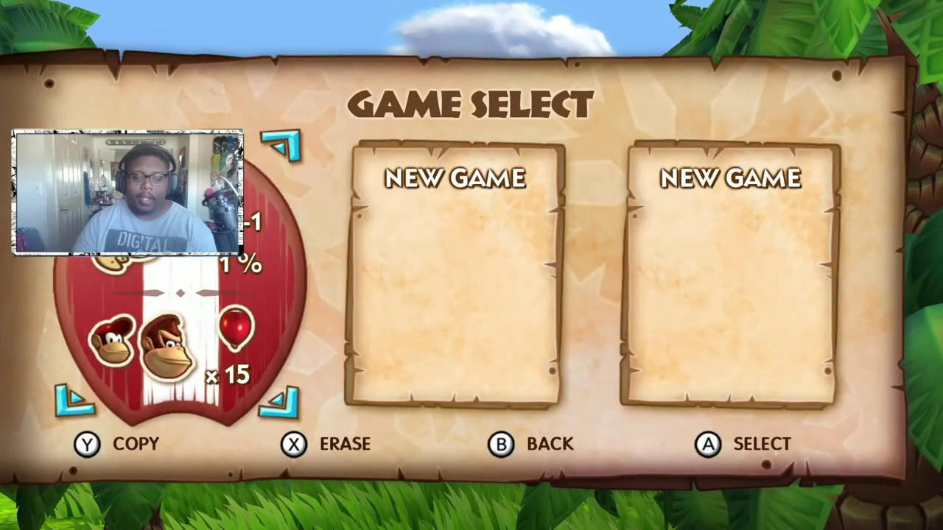
key(Return)
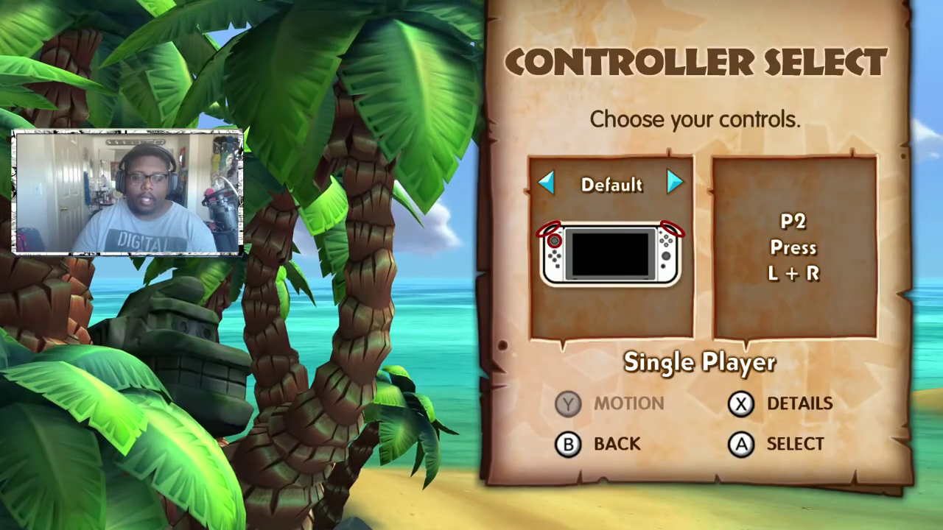
key(Return)
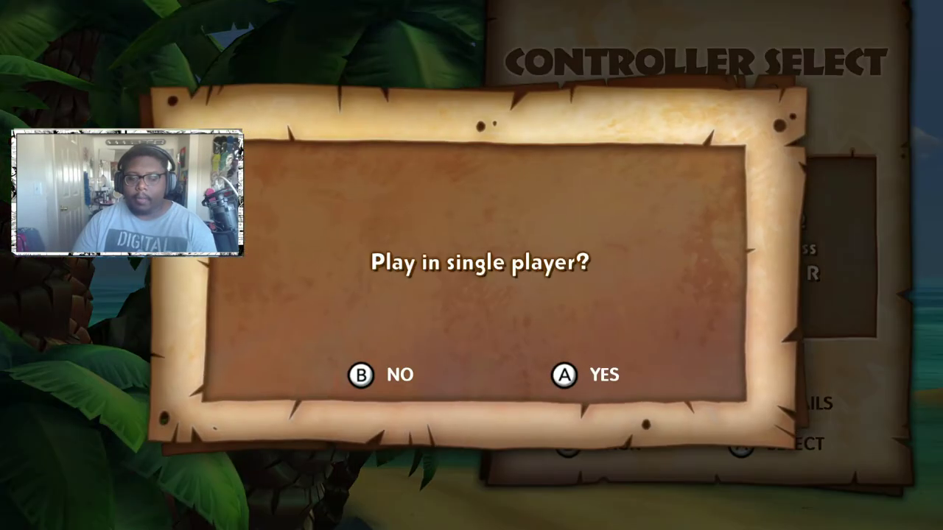
key(Return)
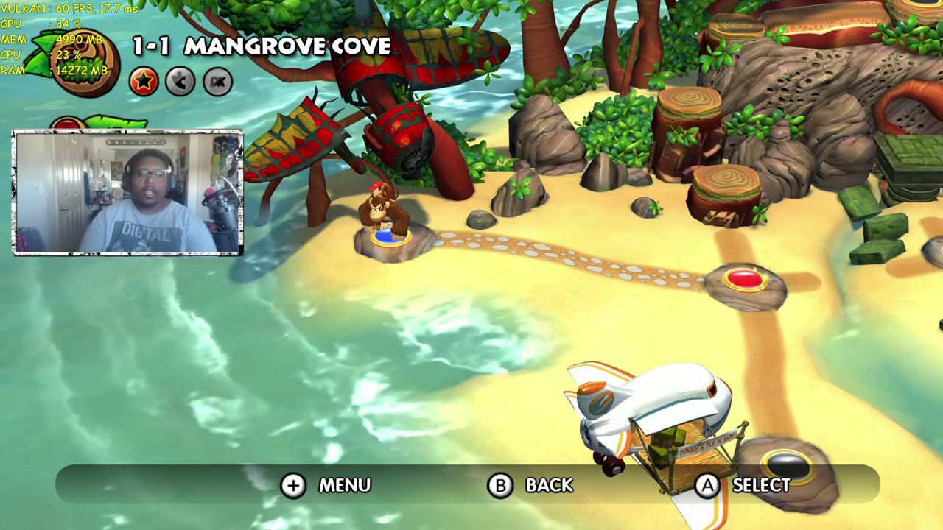
Move to level 1-2 Shipwreck Shore on the island map and start playing it
key(Right)
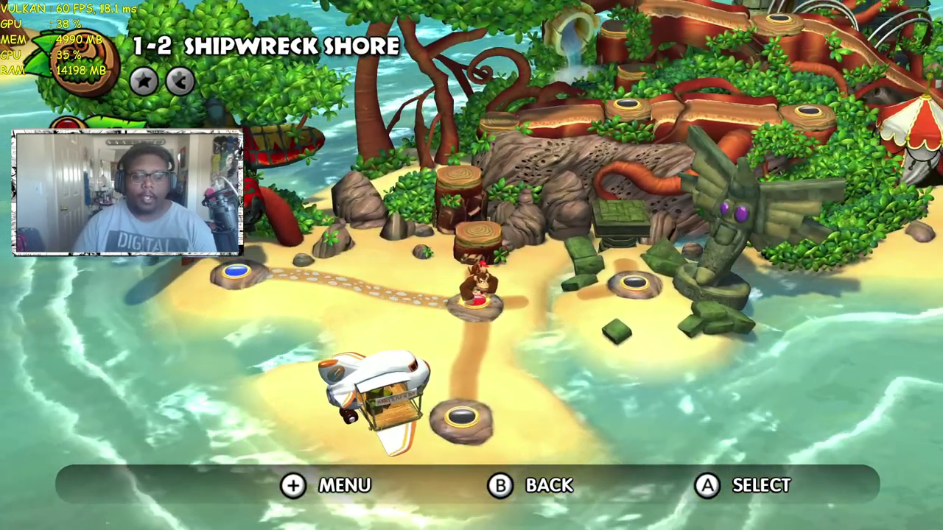
key(Return)
key(Return)
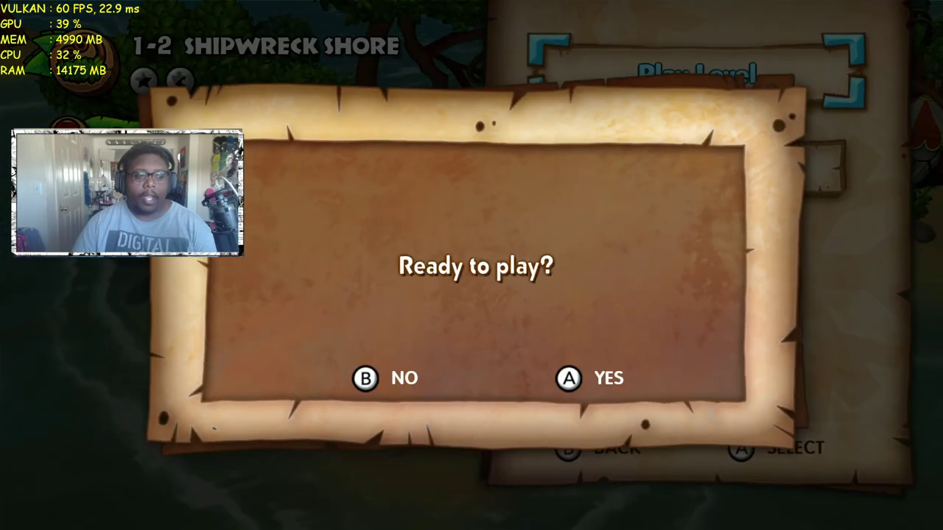
key(Escape)
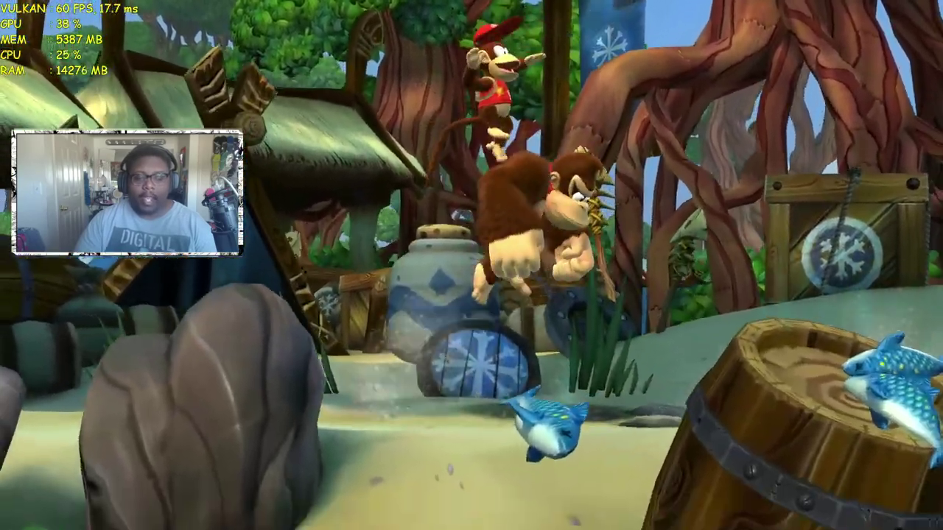
Advance Donkey Kong through the Shipwreck Shore level and pause the game
key(Right)
key(Right)
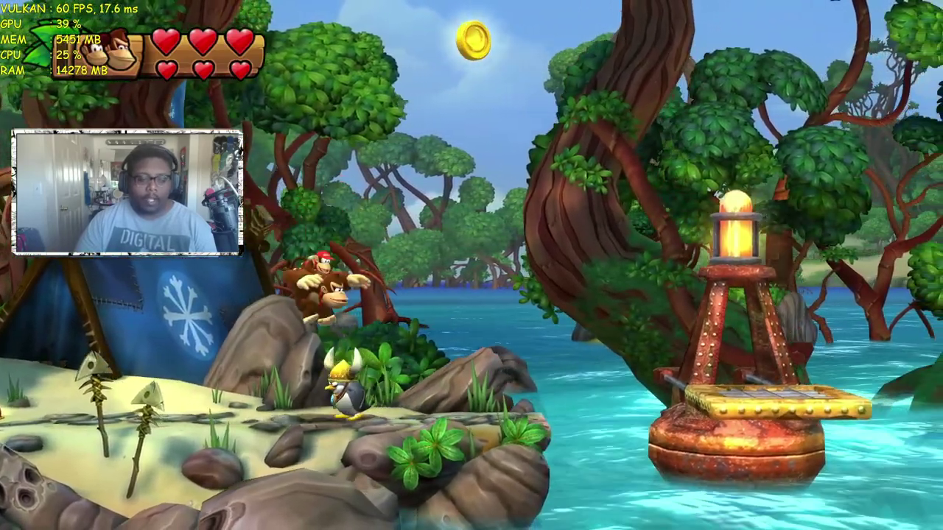
key(Return)
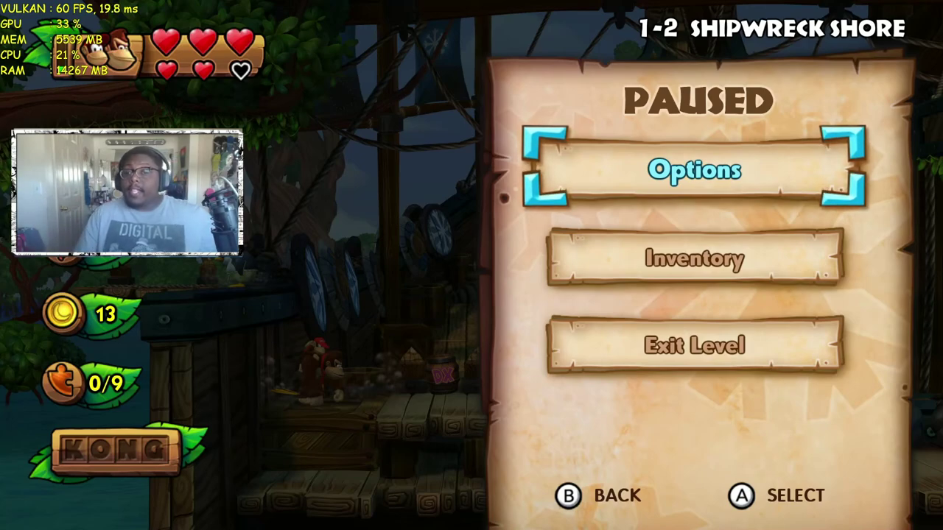